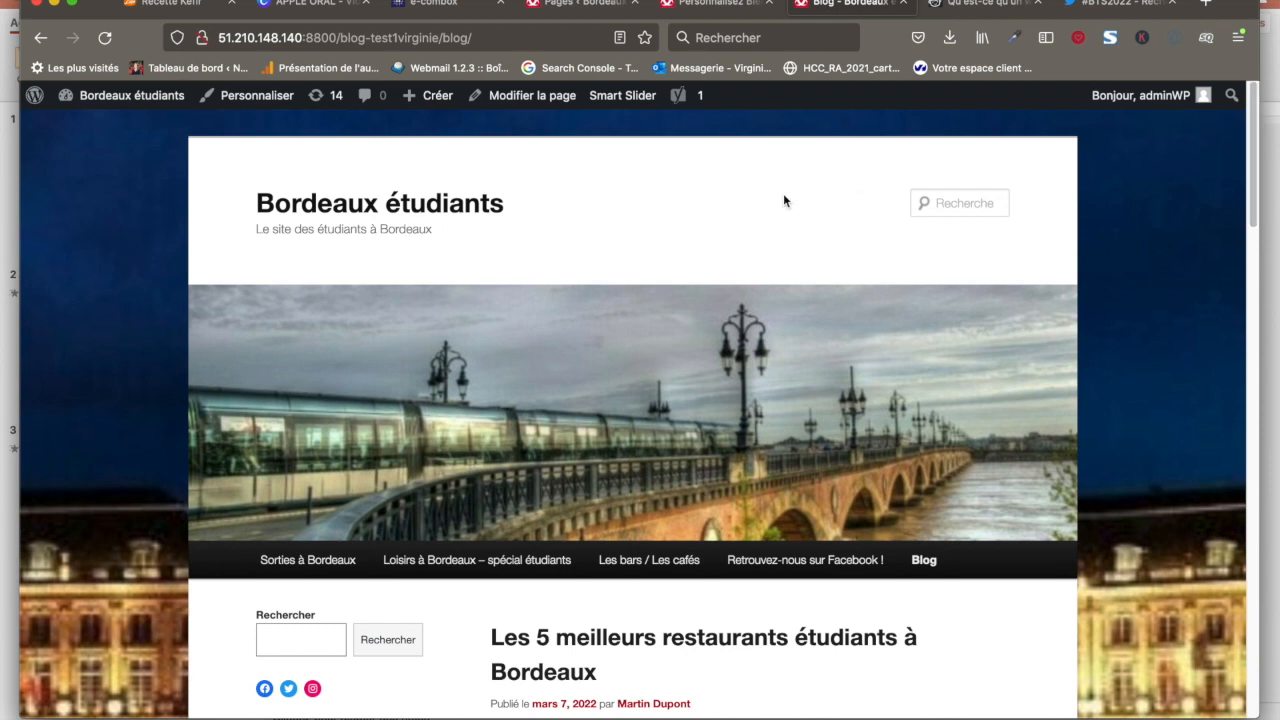
# - Consult the WPMarmite glossary definition of a widget, and return to the Bordeaux étudiants blog page
pyautogui.click(986, 4)
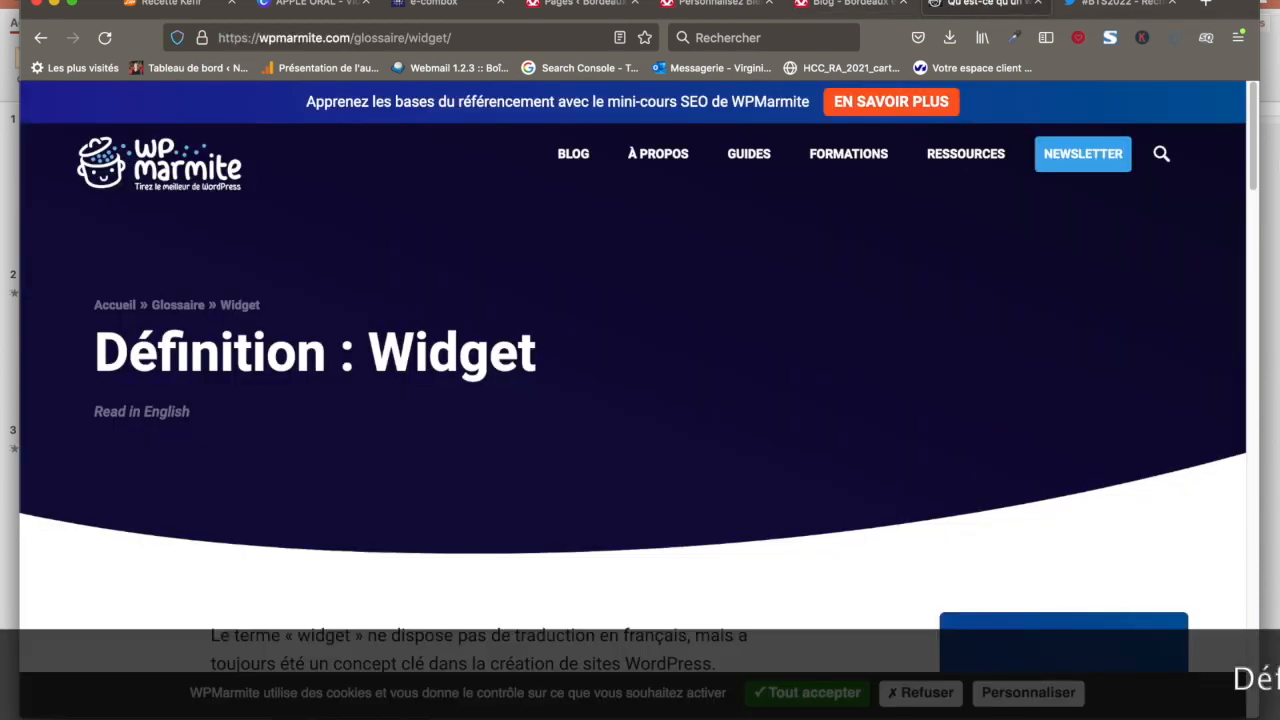
pyautogui.moveTo(1255, 113)
pyautogui.mouseDown()
pyautogui.moveTo(1256, 490)
pyautogui.moveTo(1256, 110)
pyautogui.mouseUp()
pyautogui.click(827, 4)
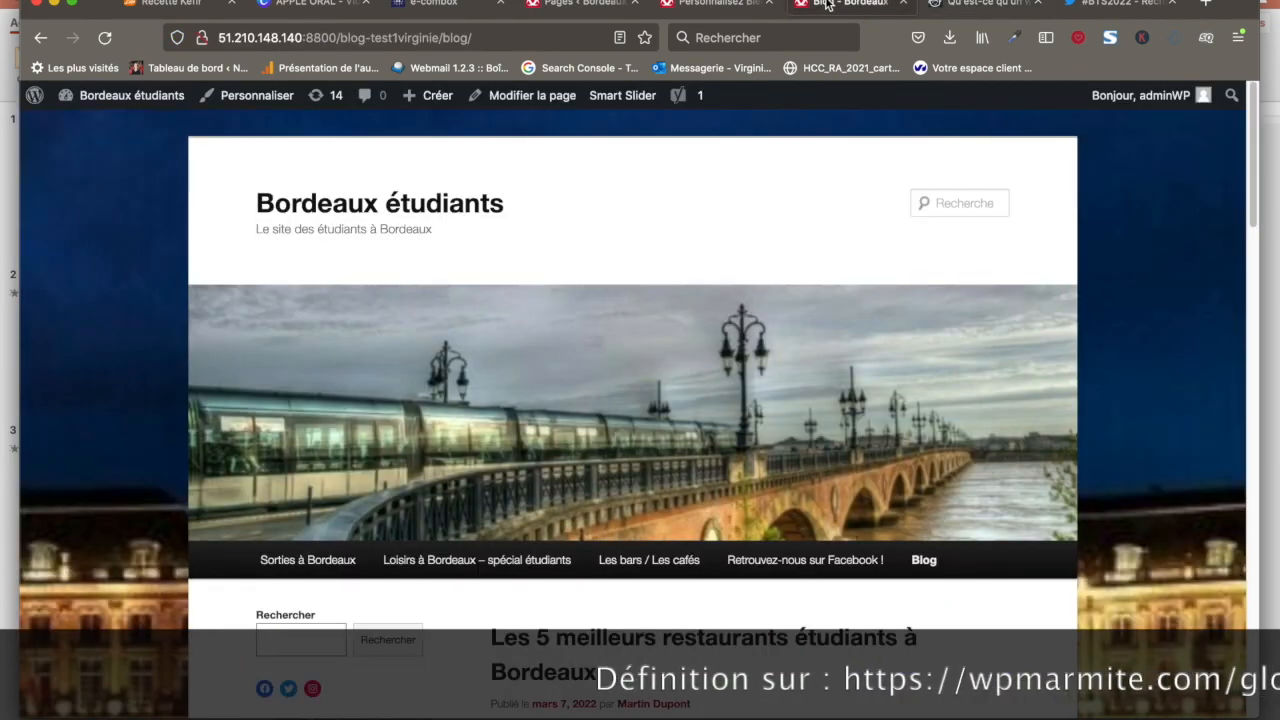
# - Examine the widgets in the blog page's sidebar and in its footer
pyautogui.moveTo(1257, 132); pyautogui.dragTo(1256, 178)
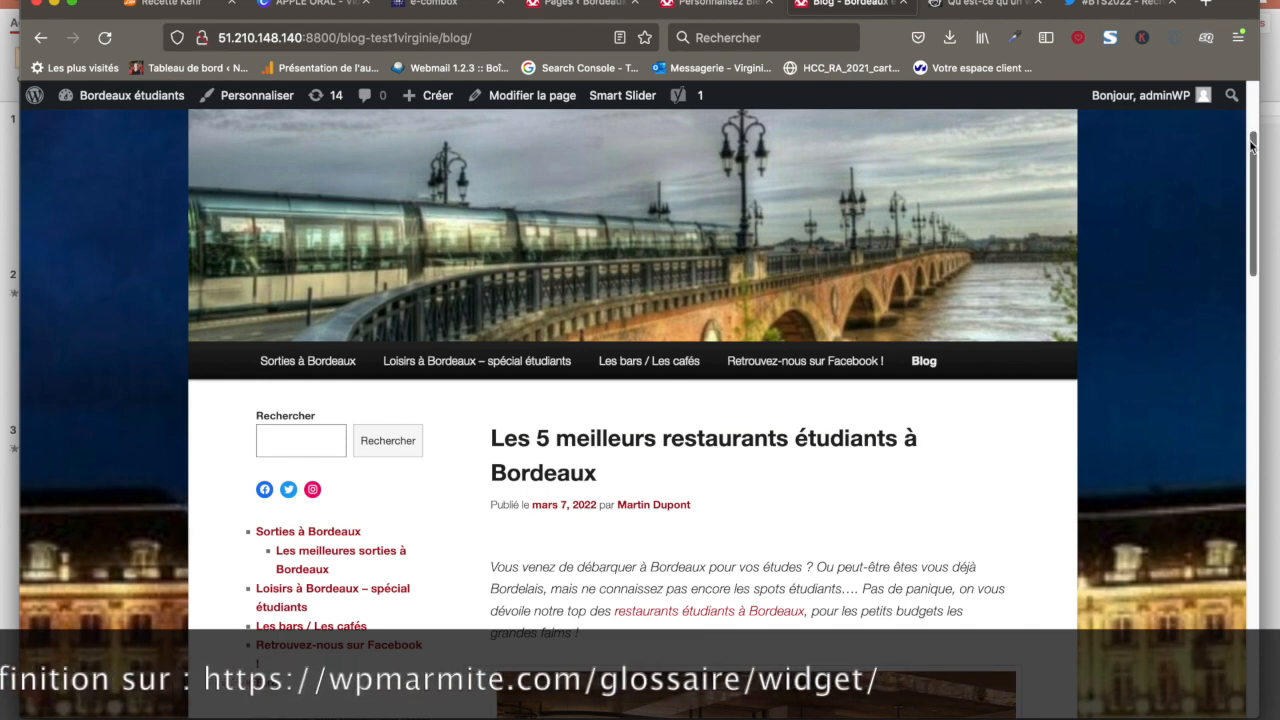
pyautogui.moveTo(1254, 155); pyautogui.dragTo(1254, 160)
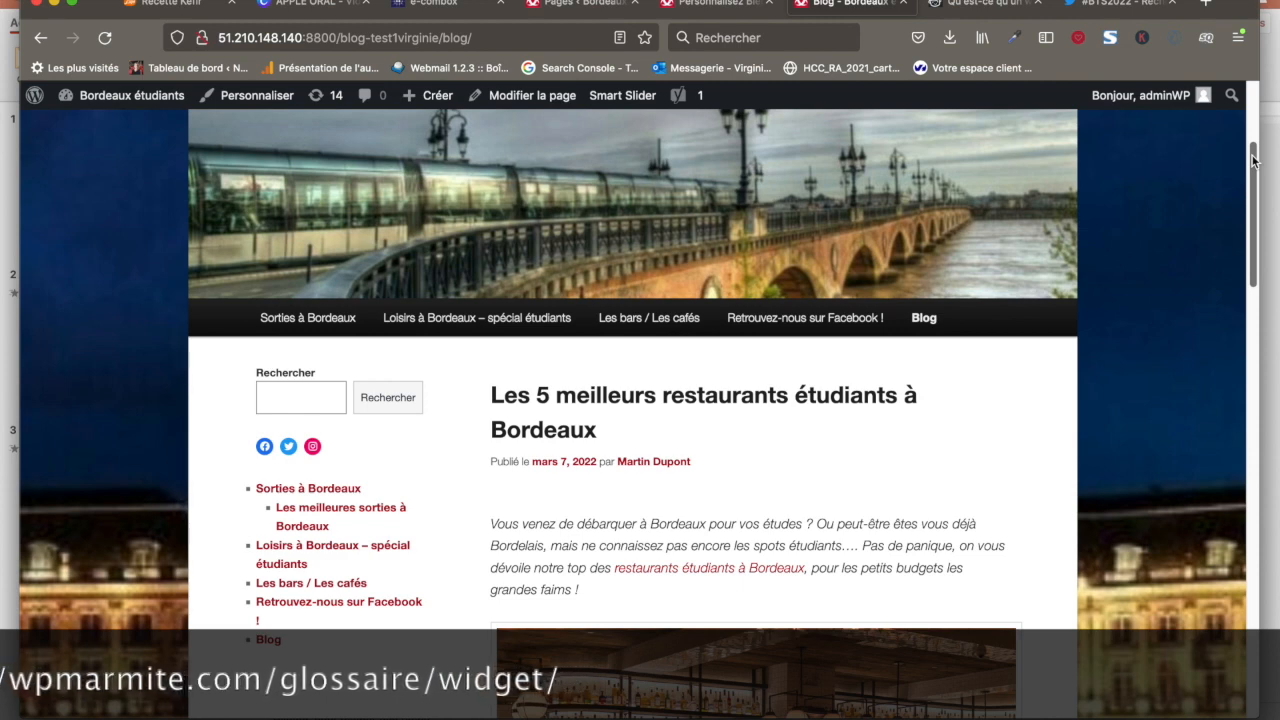
pyautogui.moveTo(1253, 148); pyautogui.dragTo(1253, 206)
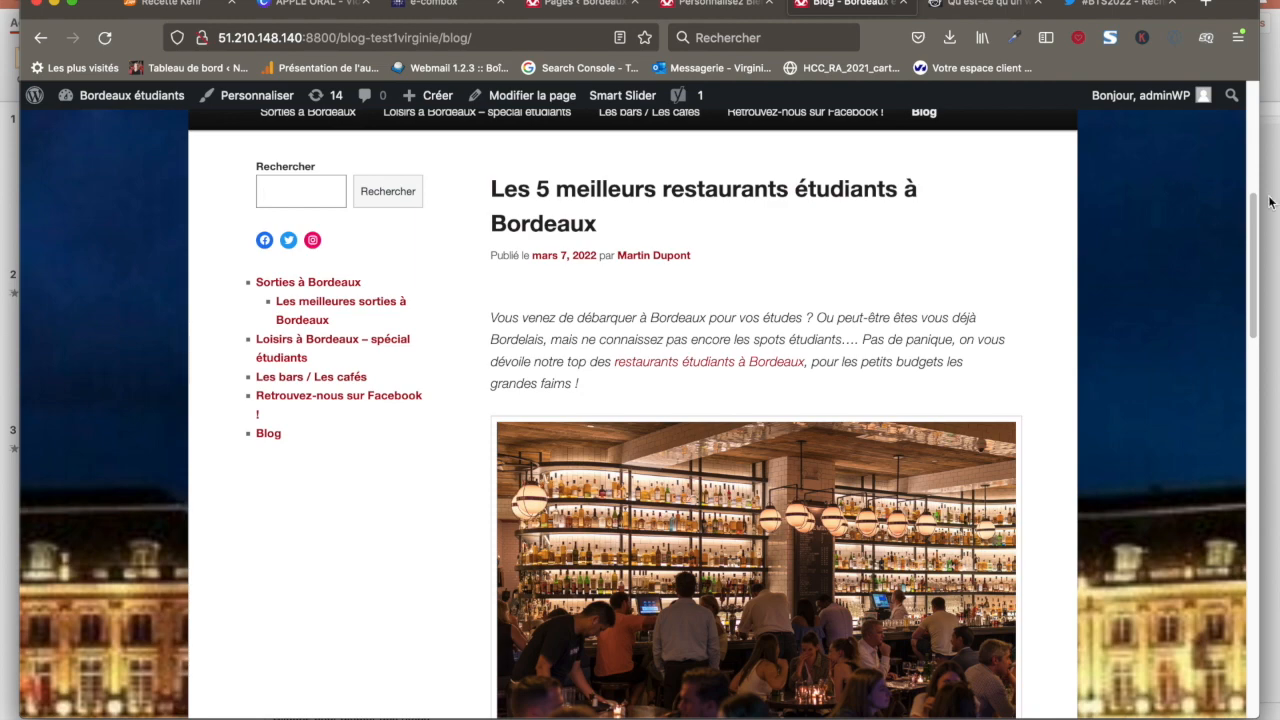
pyautogui.moveTo(1251, 204); pyautogui.dragTo(1251, 592)
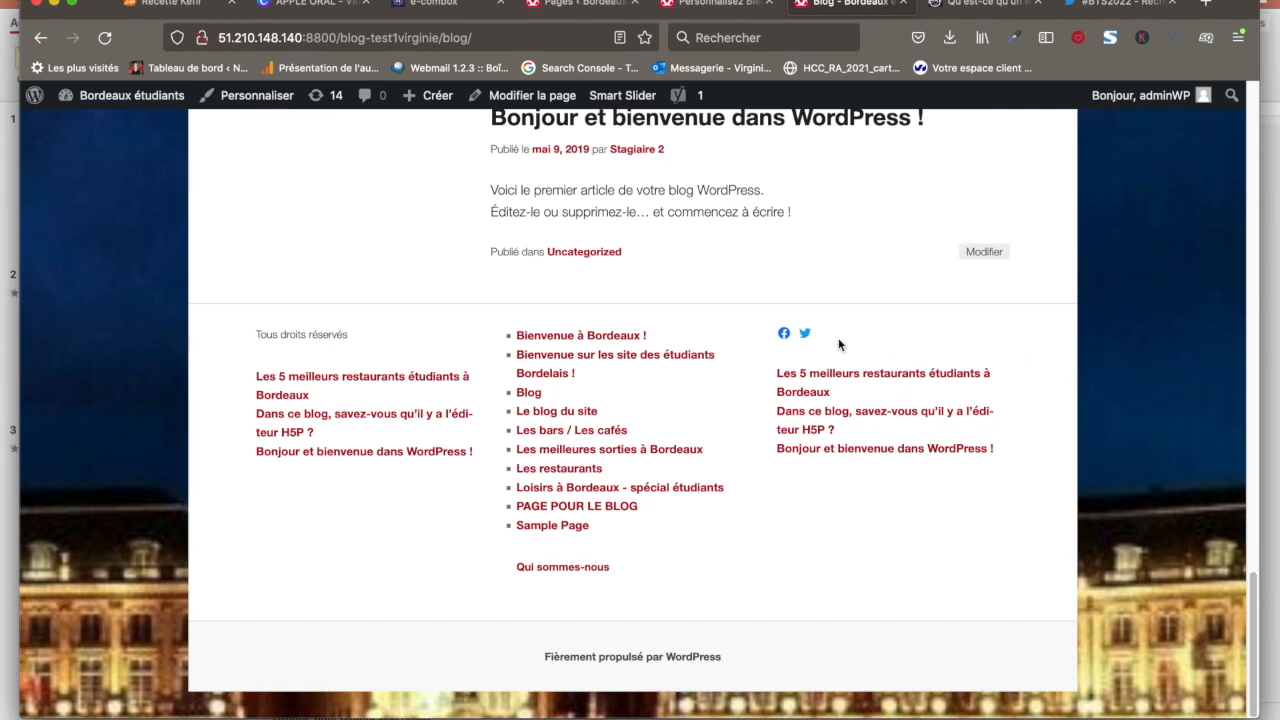
pyautogui.moveTo(1257, 640); pyautogui.dragTo(1262, 115)
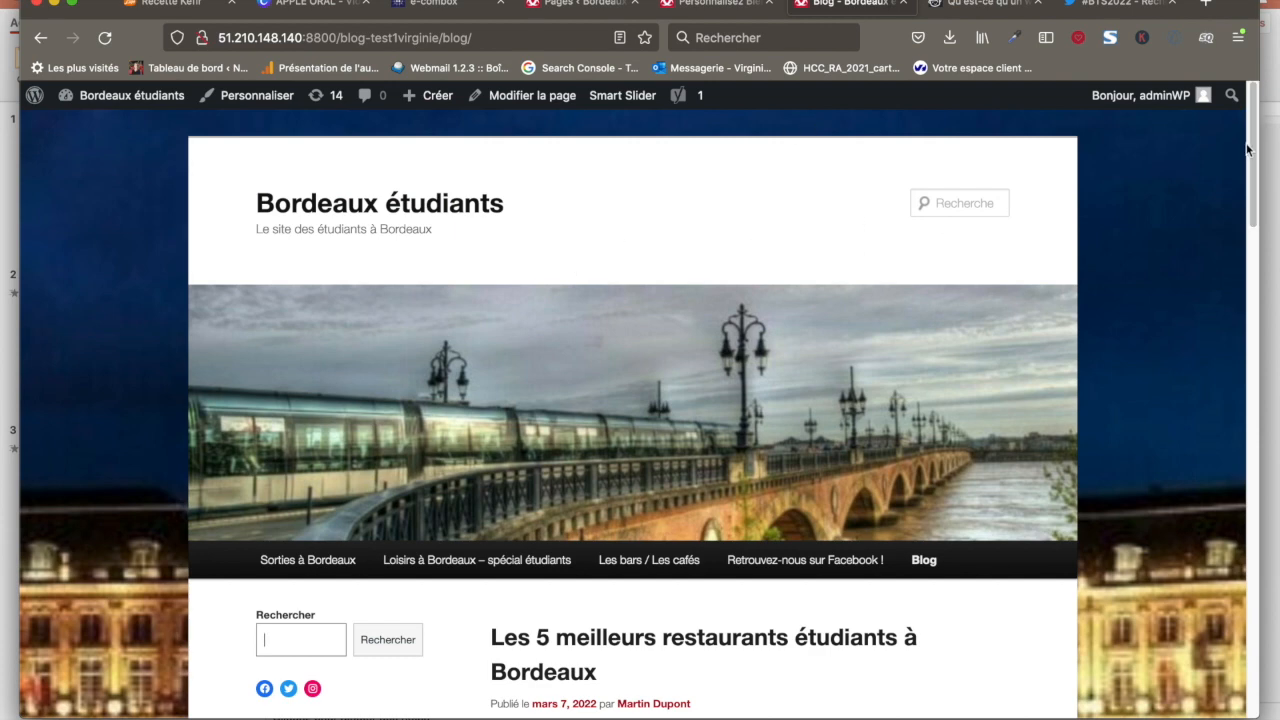
pyautogui.moveTo(1256, 160); pyautogui.dragTo(1268, 677)
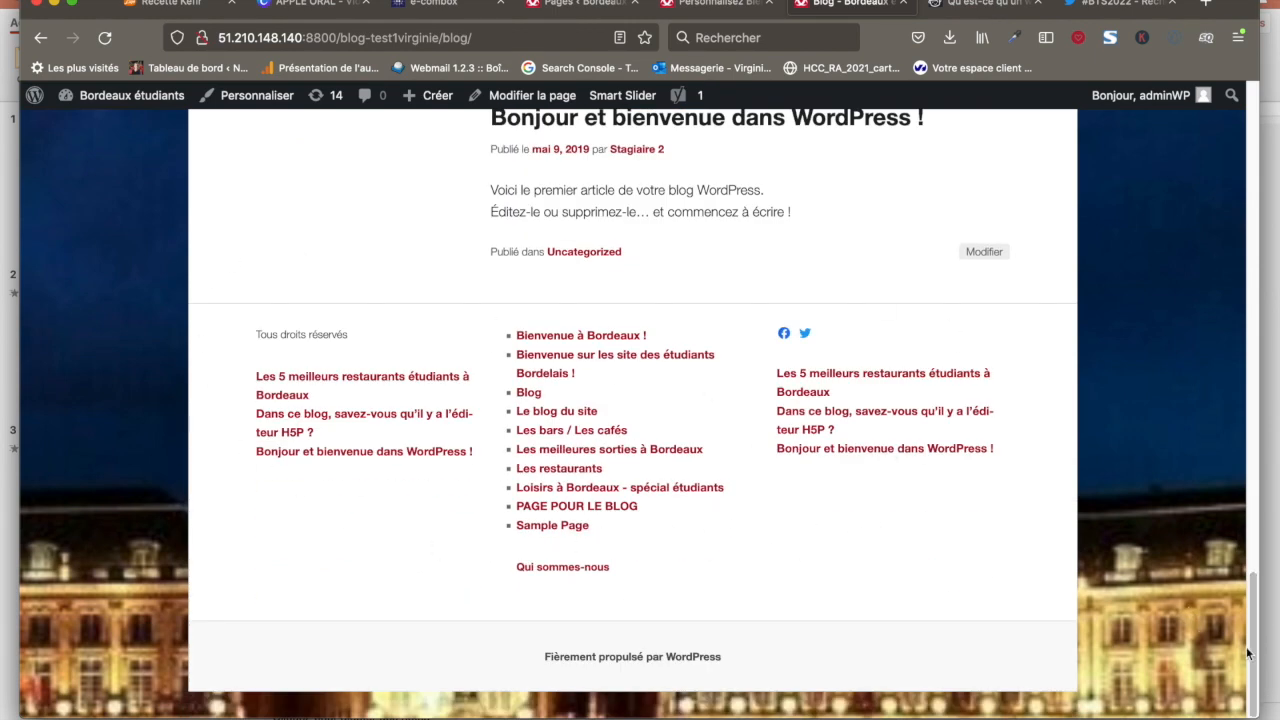
pyautogui.moveTo(1246, 652); pyautogui.dragTo(1222, 100)
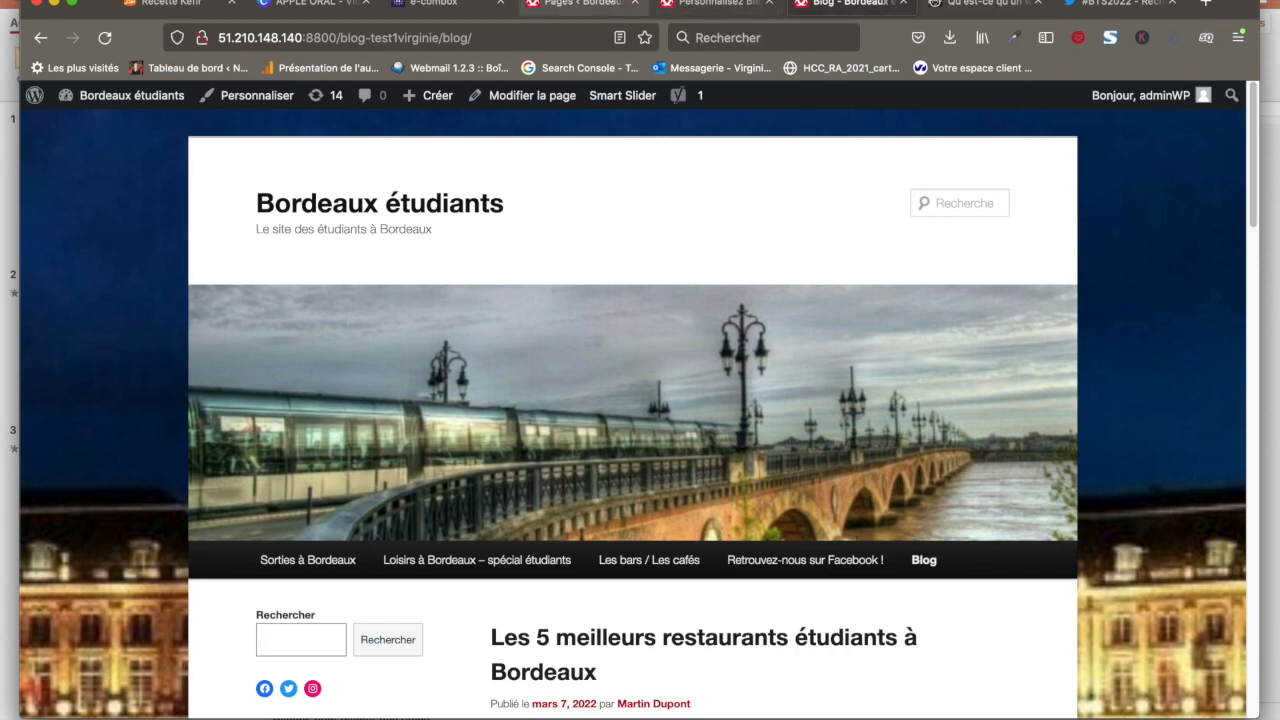
# - Open the Widgets management page from the site administration's appearance settings
pyautogui.click(564, 4)
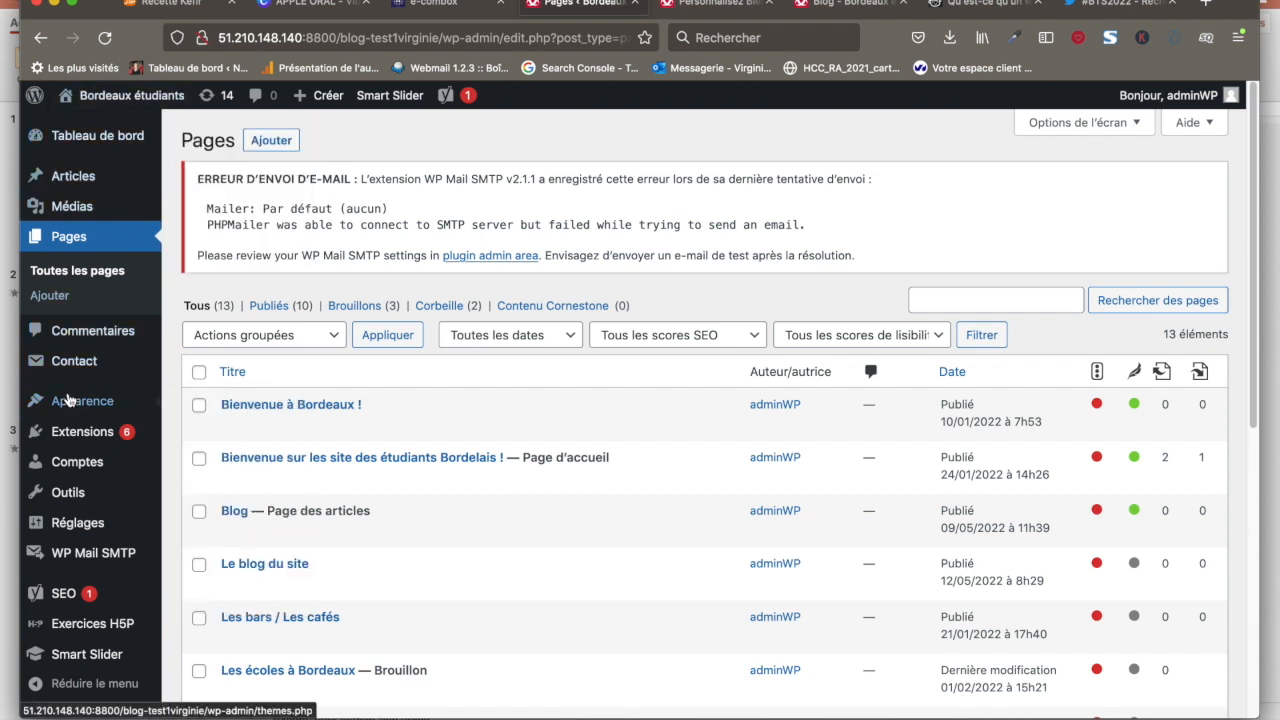
pyautogui.moveTo(62, 402)
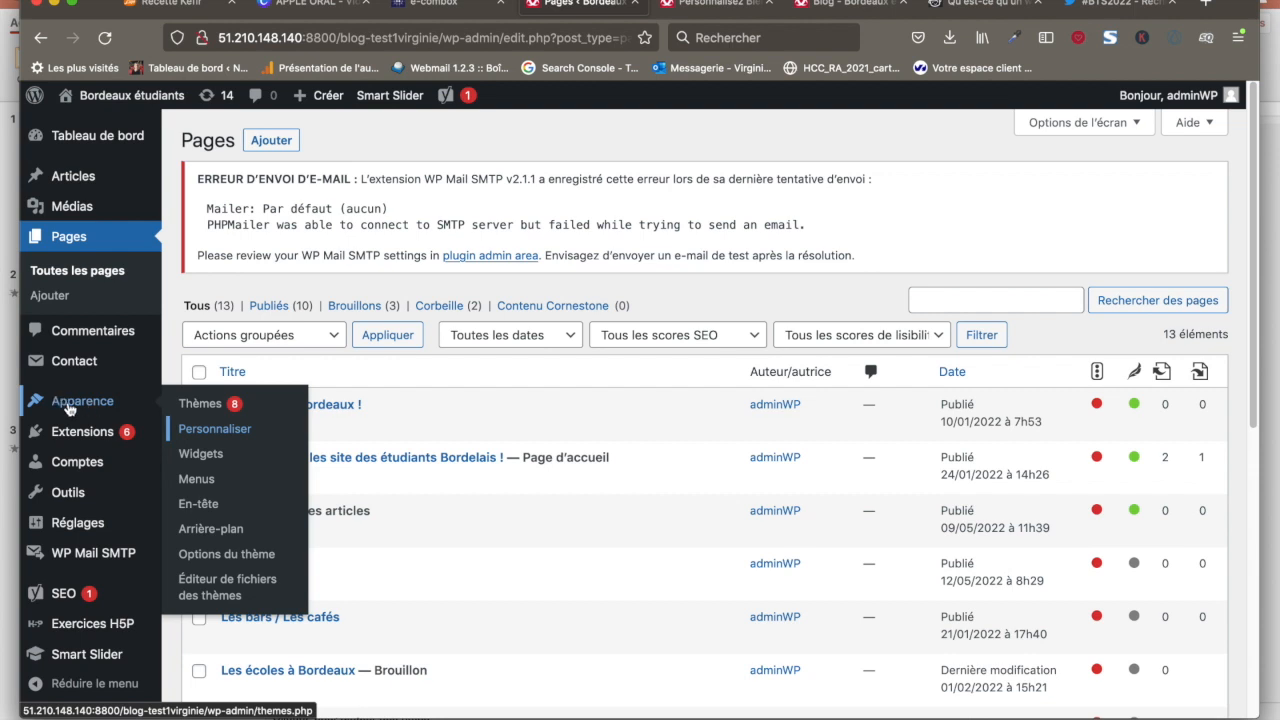
pyautogui.click(193, 455)
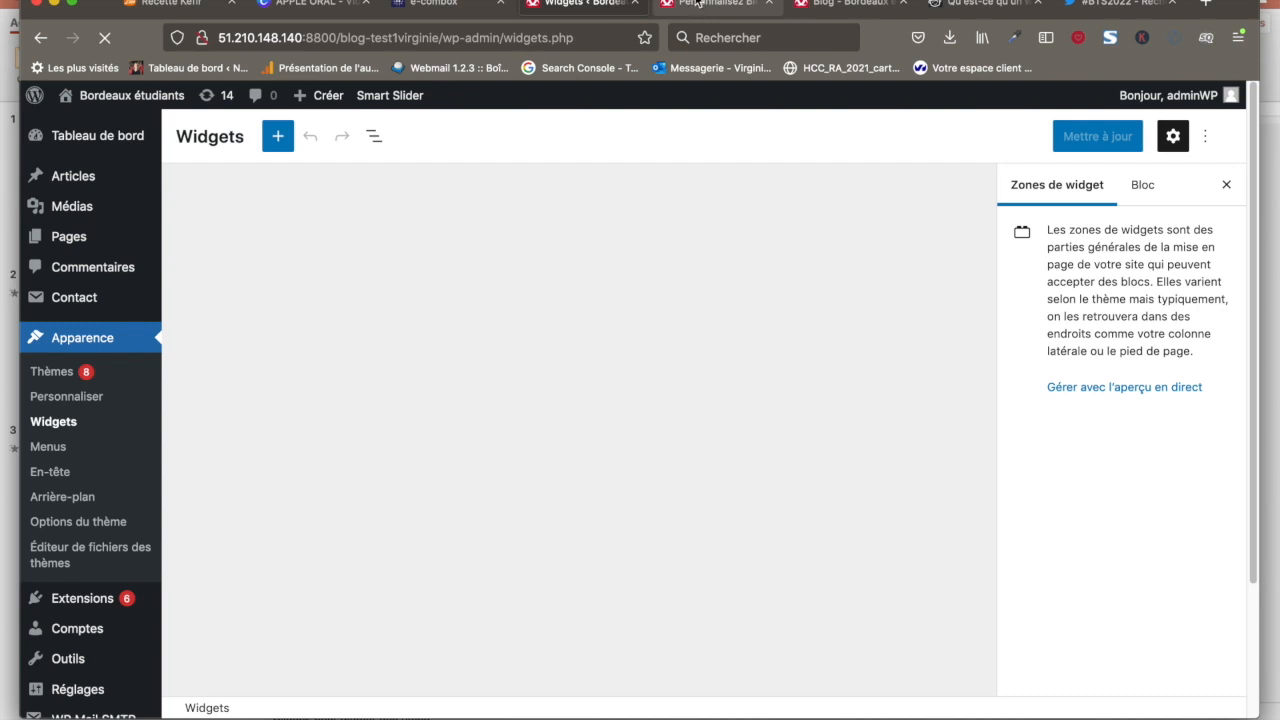
# - View the Widgets section of the theme customizer, and return to the Widgets management page
pyautogui.click(697, 3)
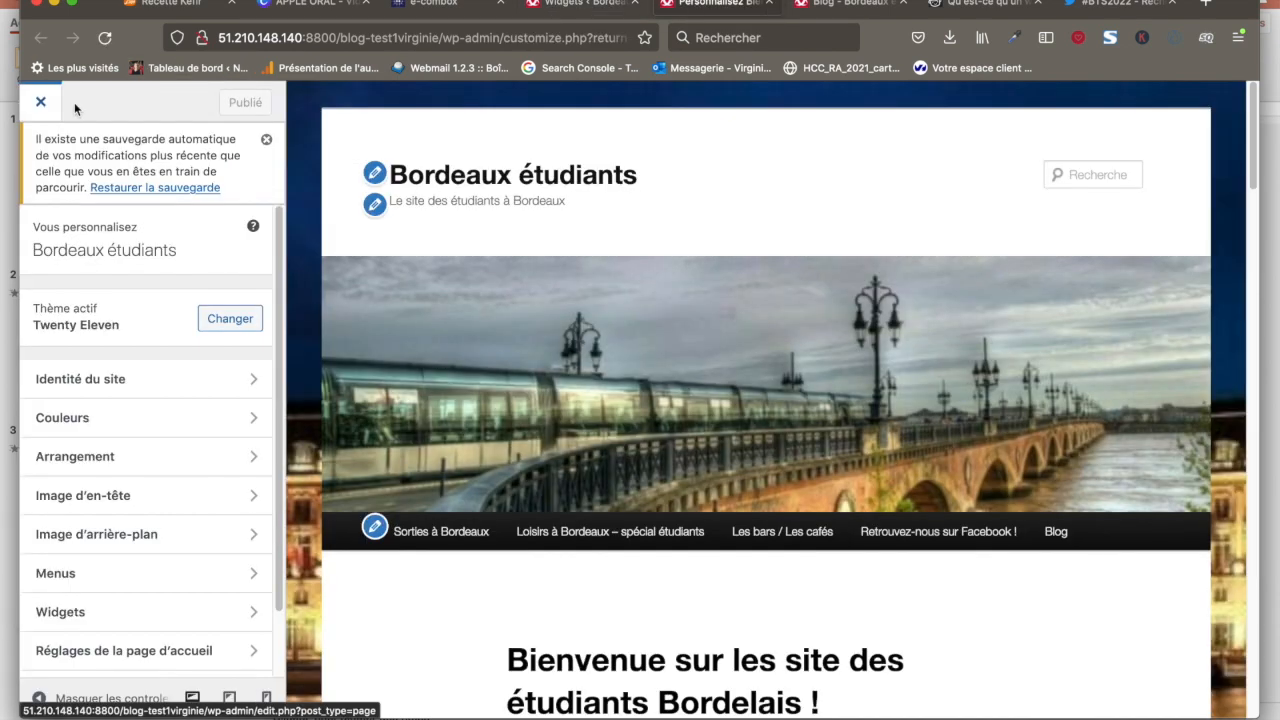
pyautogui.click(88, 618)
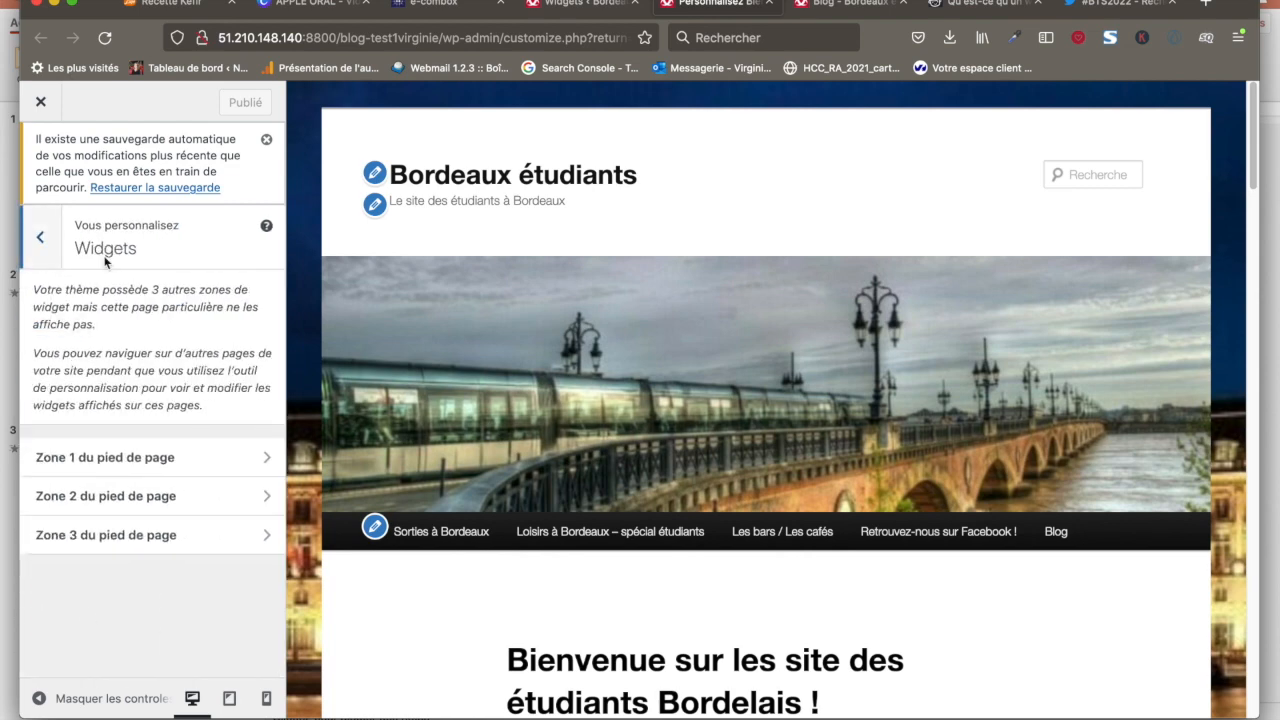
pyautogui.click(561, 14)
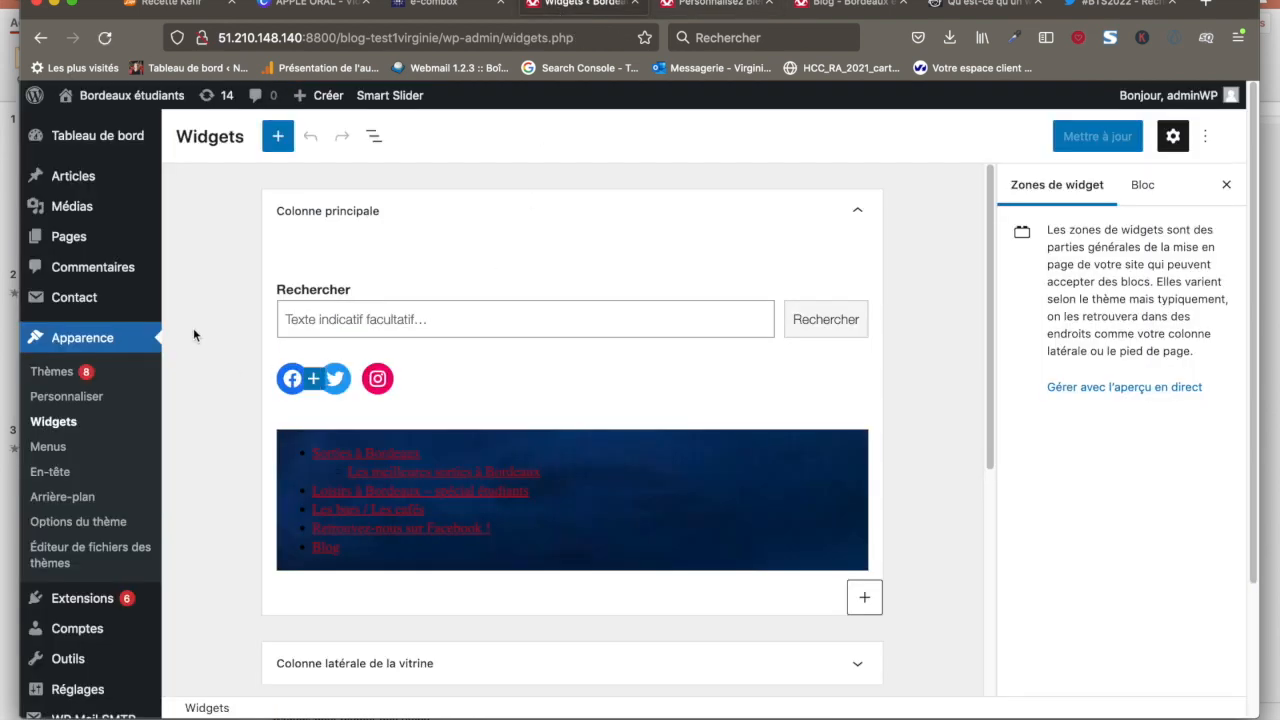
# - Collapse the Colonne principale area and inspect the contents of Colonne latérale de la vitrine
pyautogui.click(864, 215)
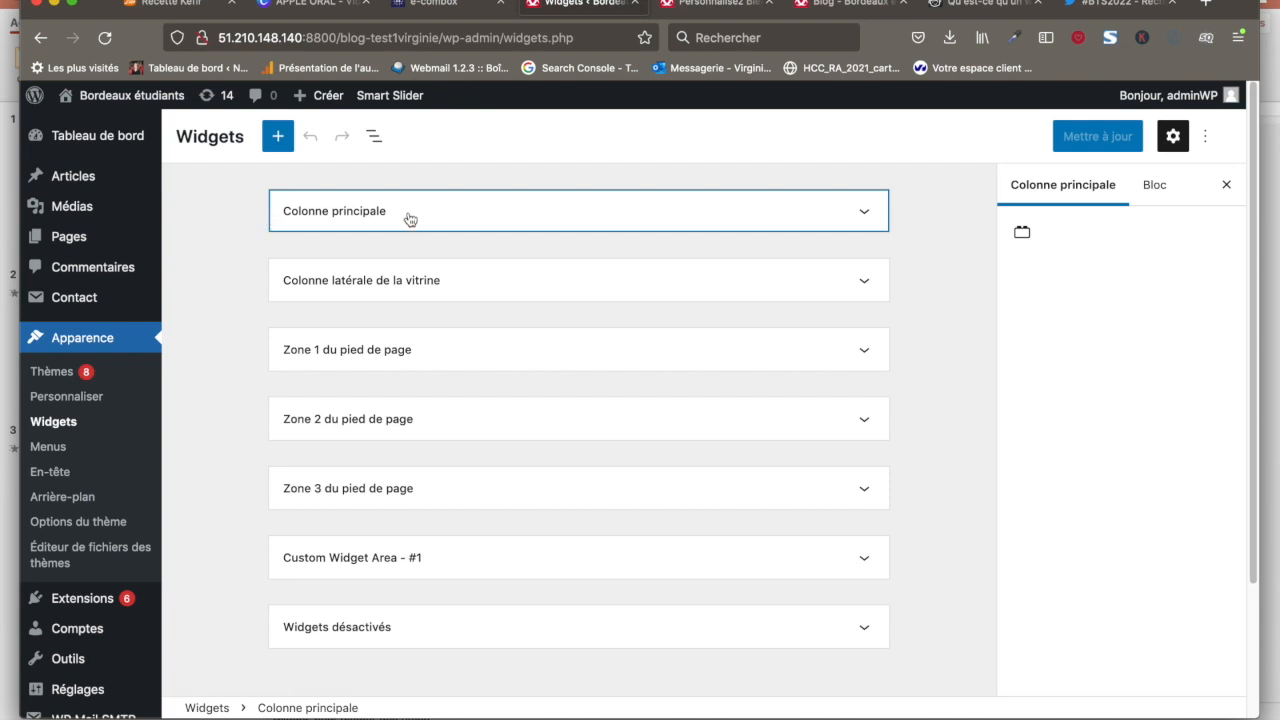
pyautogui.click(591, 287)
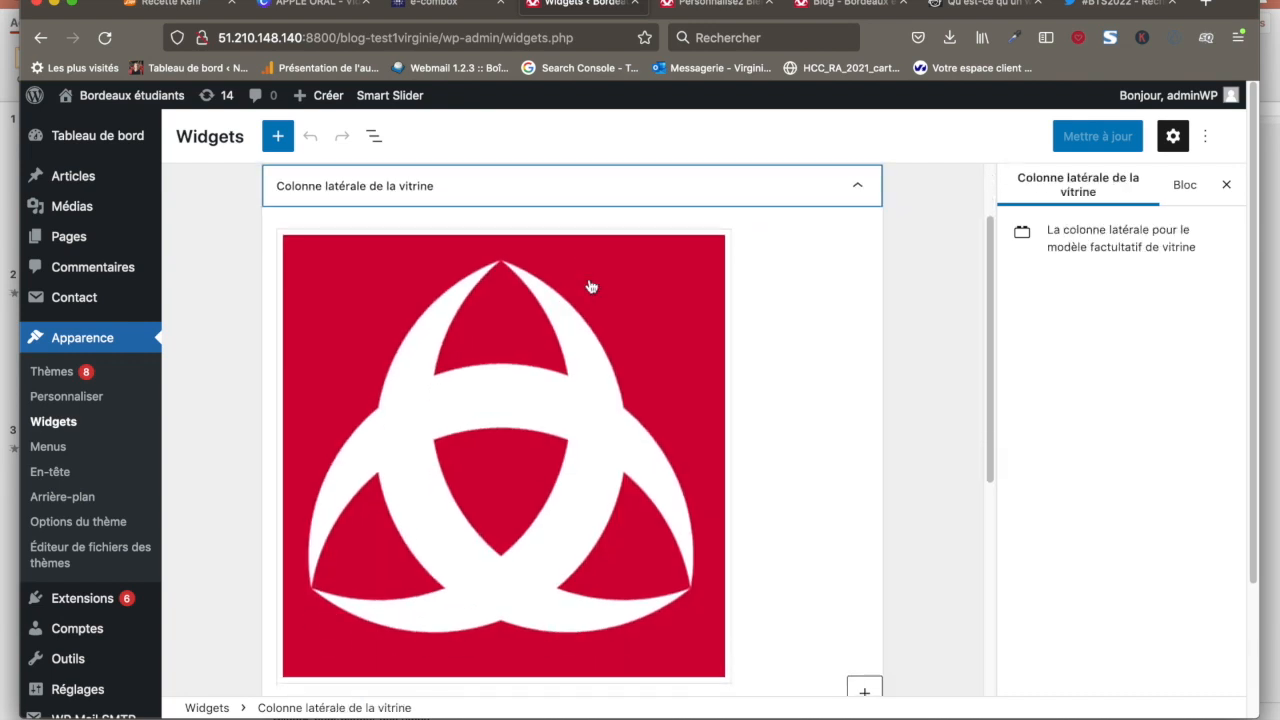
pyautogui.click(857, 191)
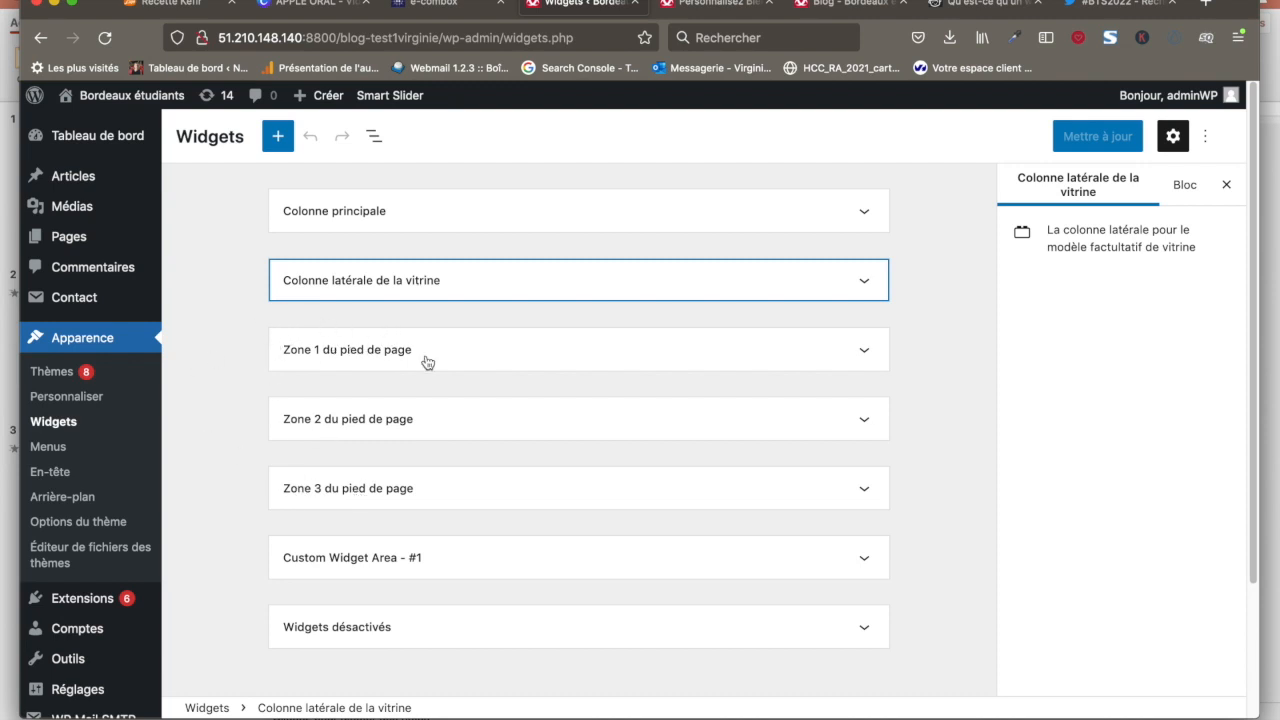
# - Check the footer widget zones on the published blog page, and return to the Widgets management page
pyautogui.click(843, 4)
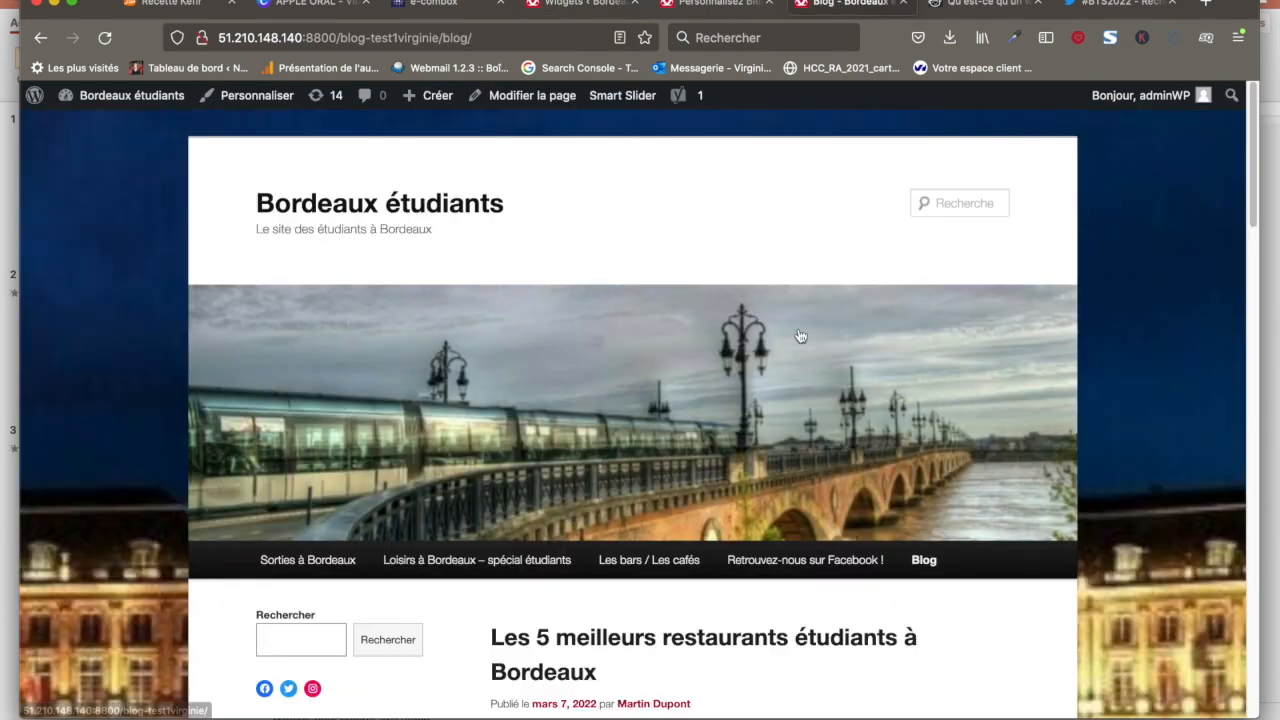
pyautogui.scroll(-15, 1254, 95)
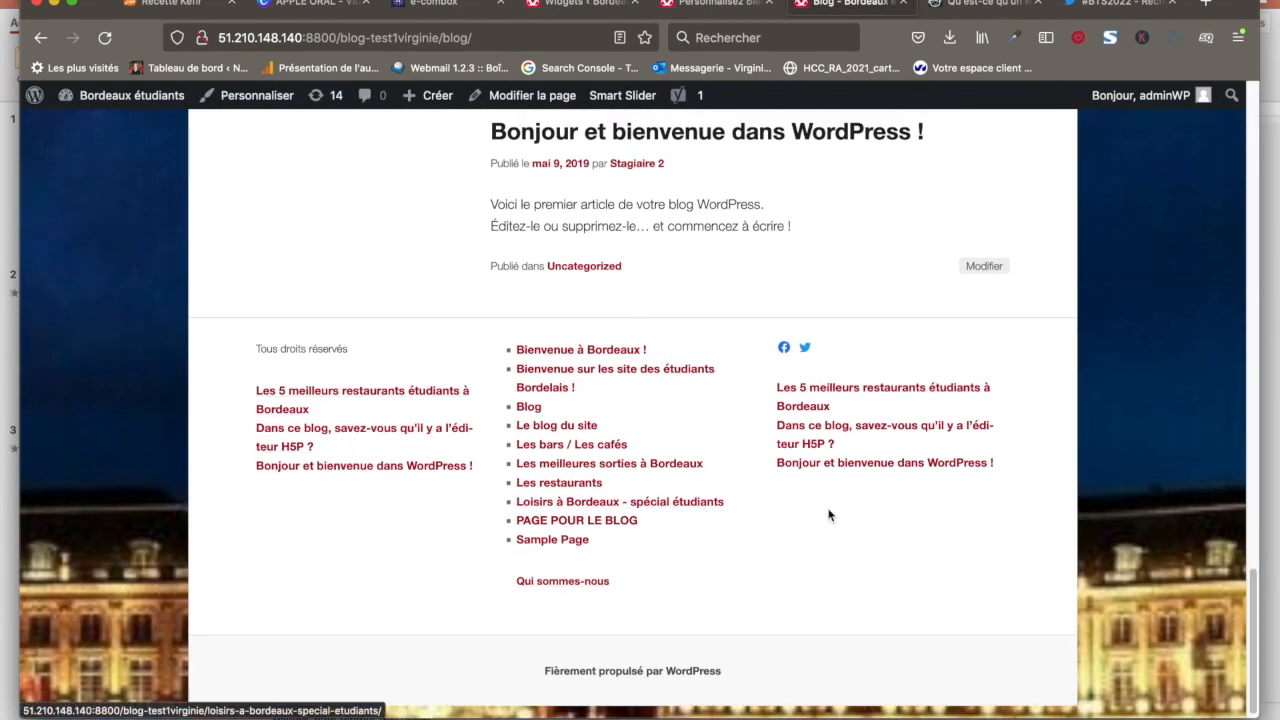
pyautogui.click(708, 4)
pyautogui.click(582, 4)
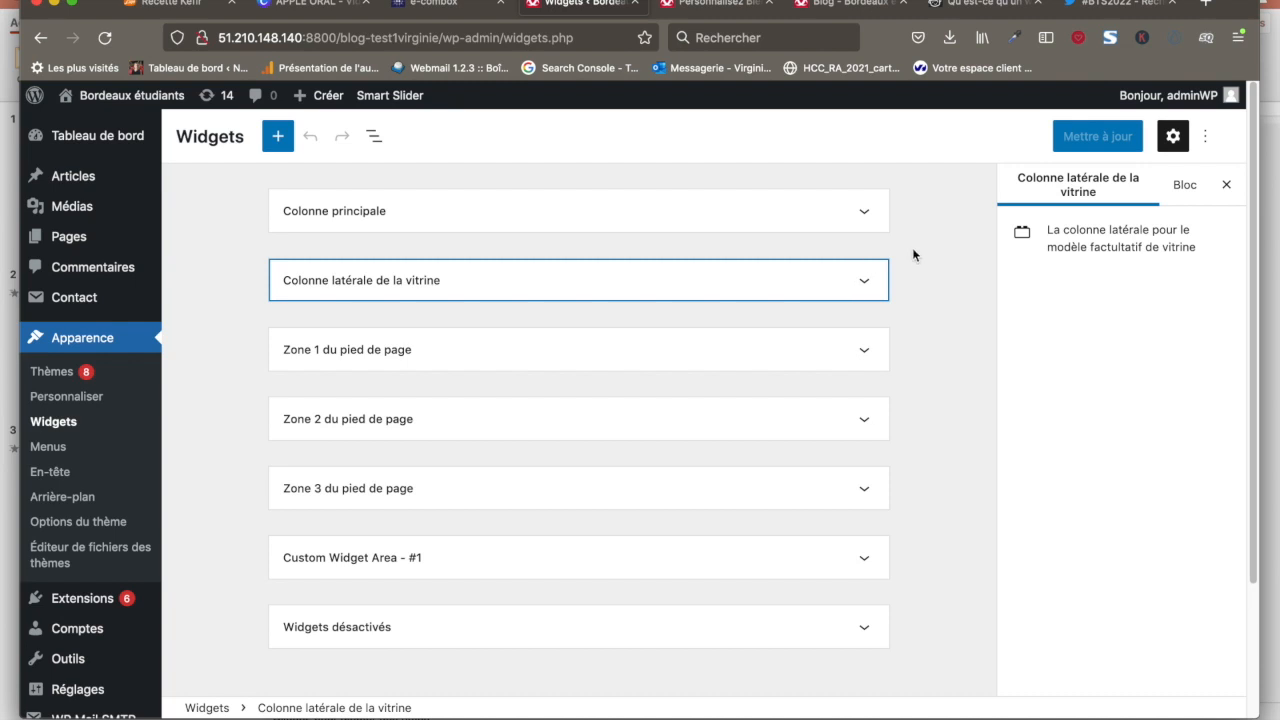
# - Expand Zone 1 du pied de page and display the full library of blocks available for it
pyautogui.click(864, 350)
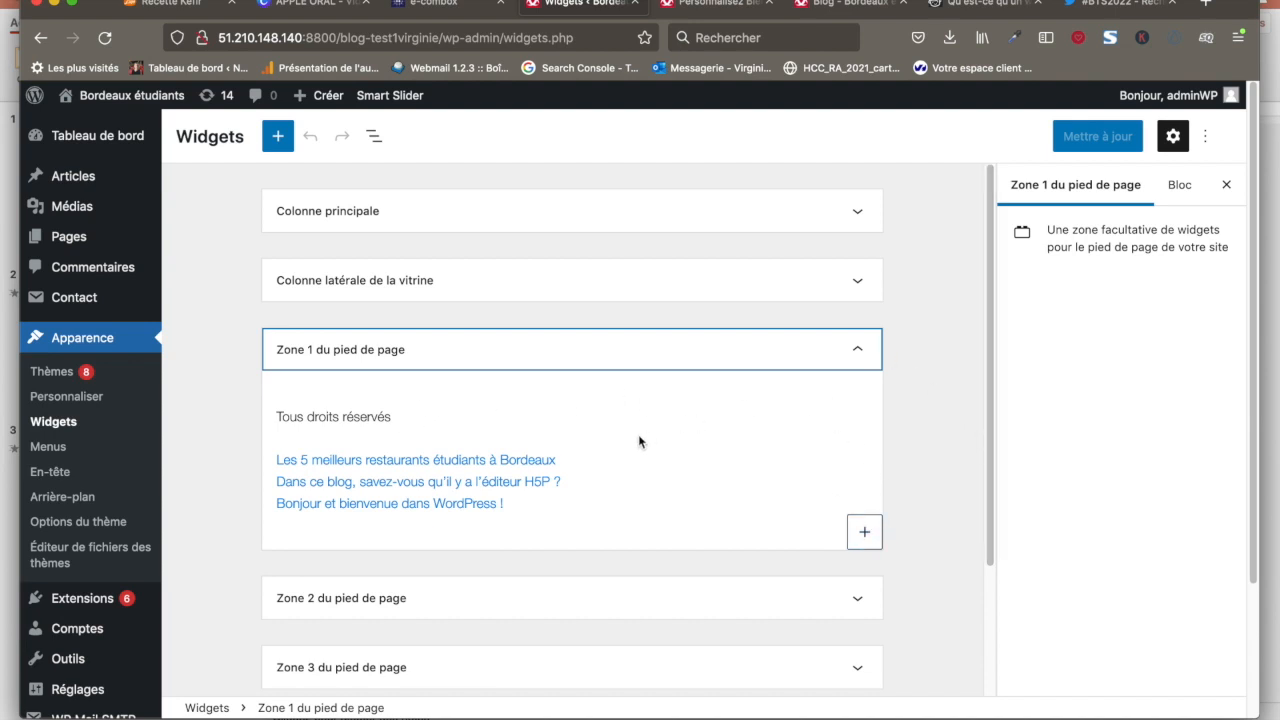
pyautogui.click(865, 535)
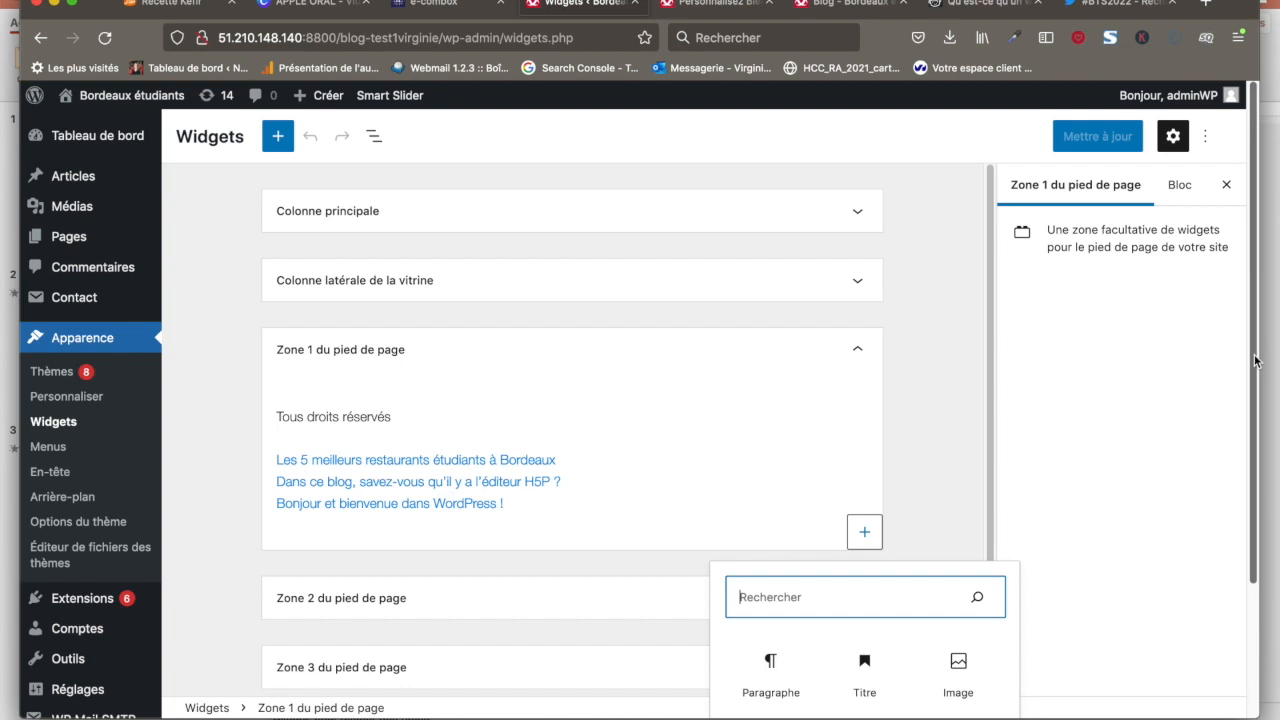
pyautogui.scroll(-3, 1256, 360)
pyautogui.moveTo(992, 338); pyautogui.dragTo(999, 471)
pyautogui.click(865, 376)
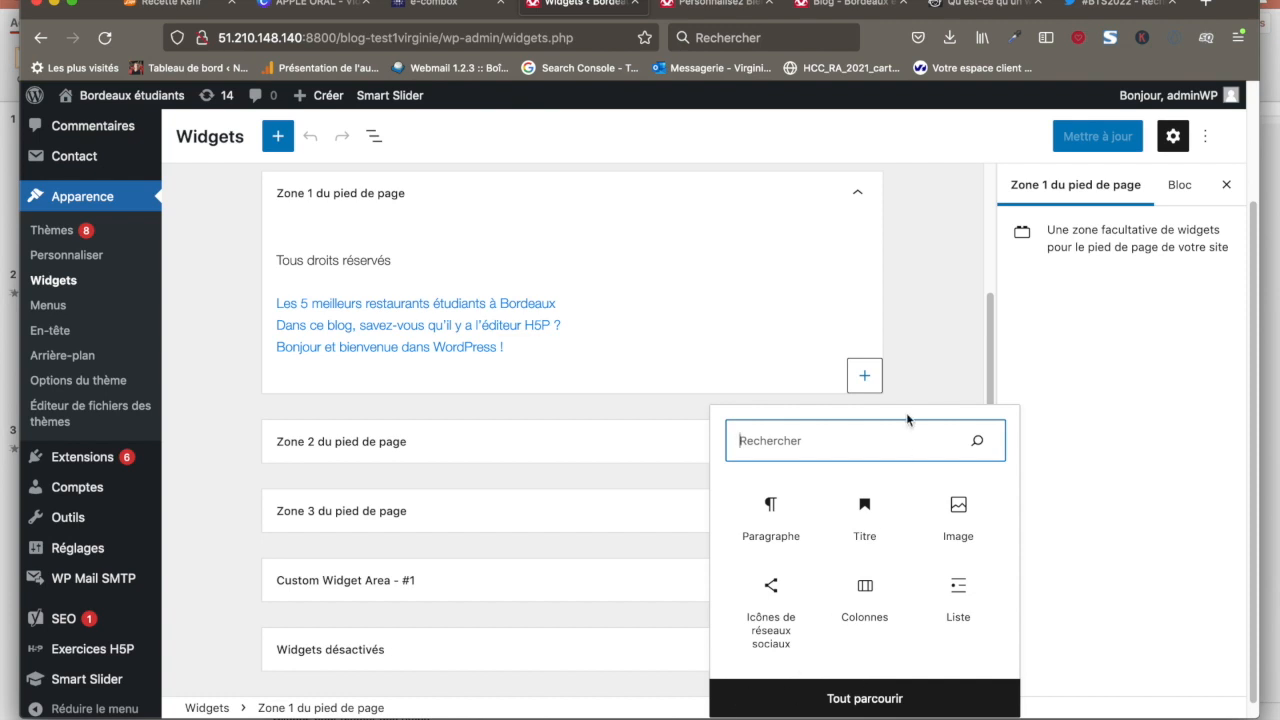
pyautogui.click(852, 704)
pyautogui.moveTo(468, 185); pyautogui.dragTo(540, 167)
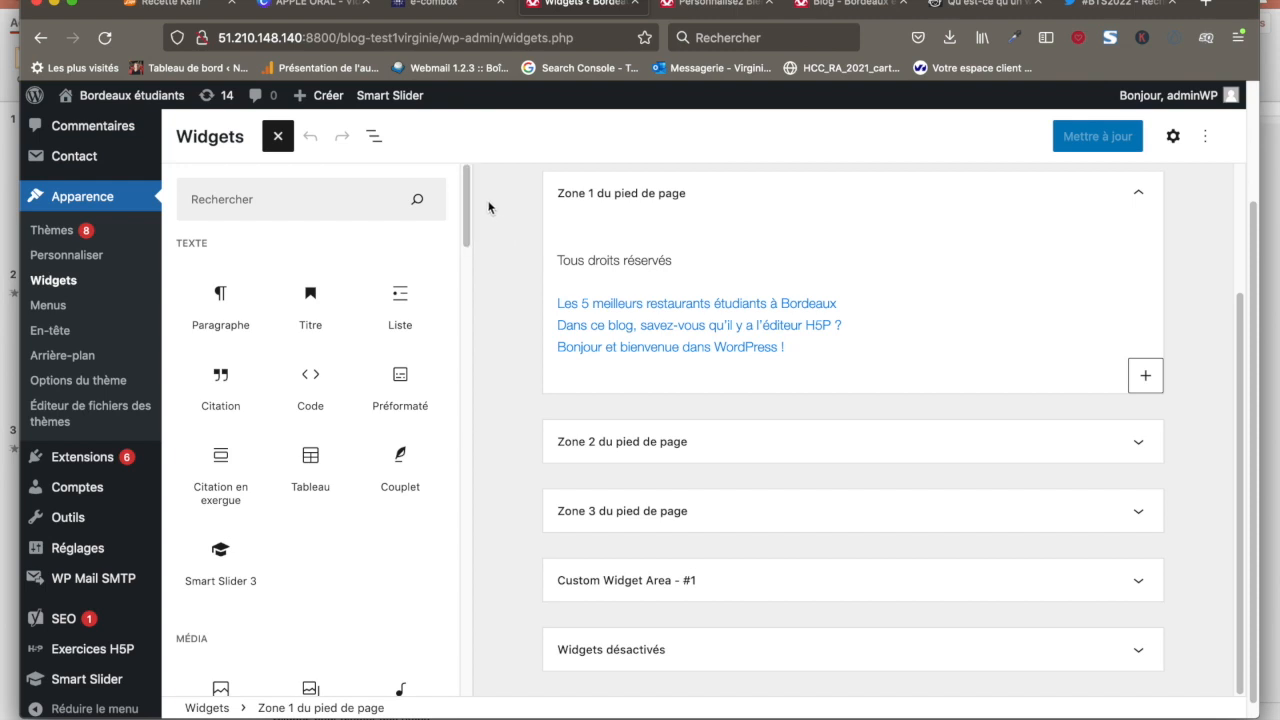
pyautogui.moveTo(1241, 314); pyautogui.dragTo(1256, 227)
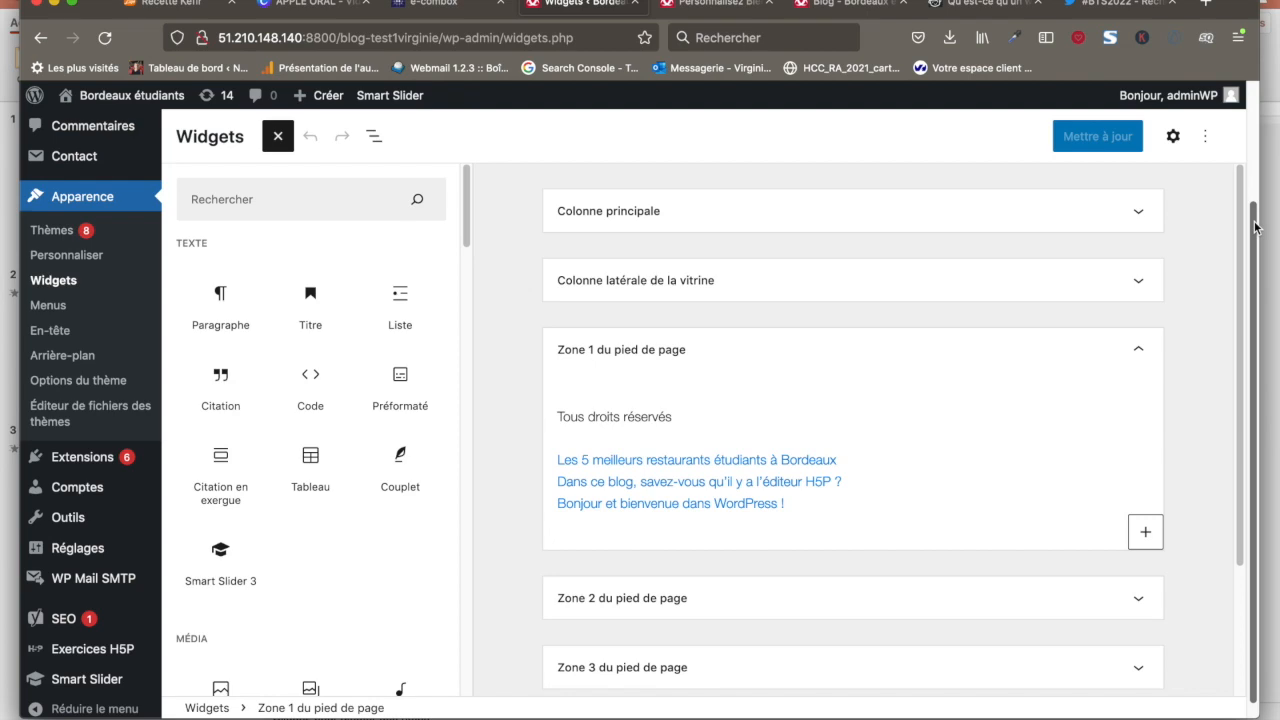